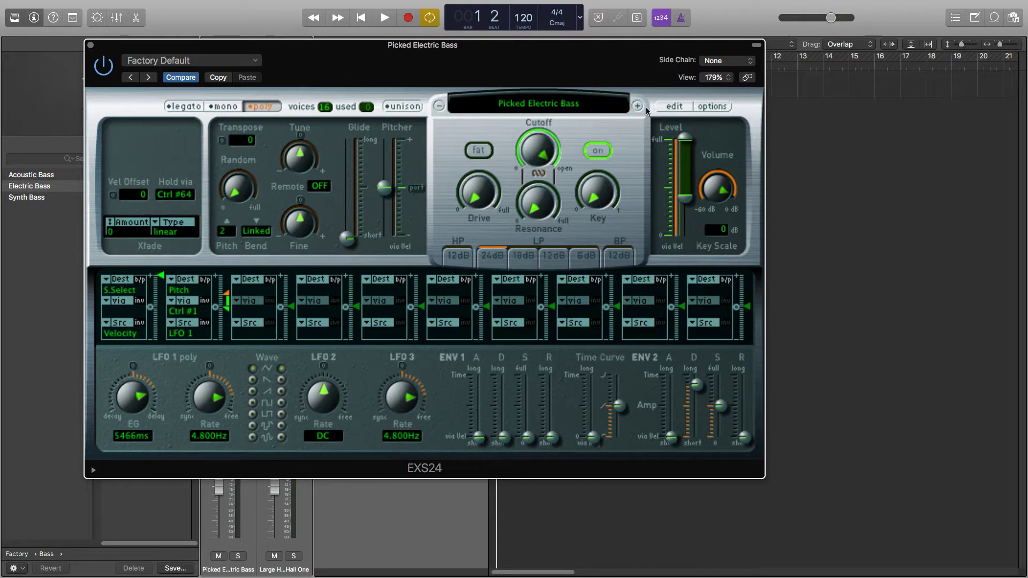
# Step: Browse the sampler instrument list and keep the pitch bend range at 2
pyautogui.click(555, 103)
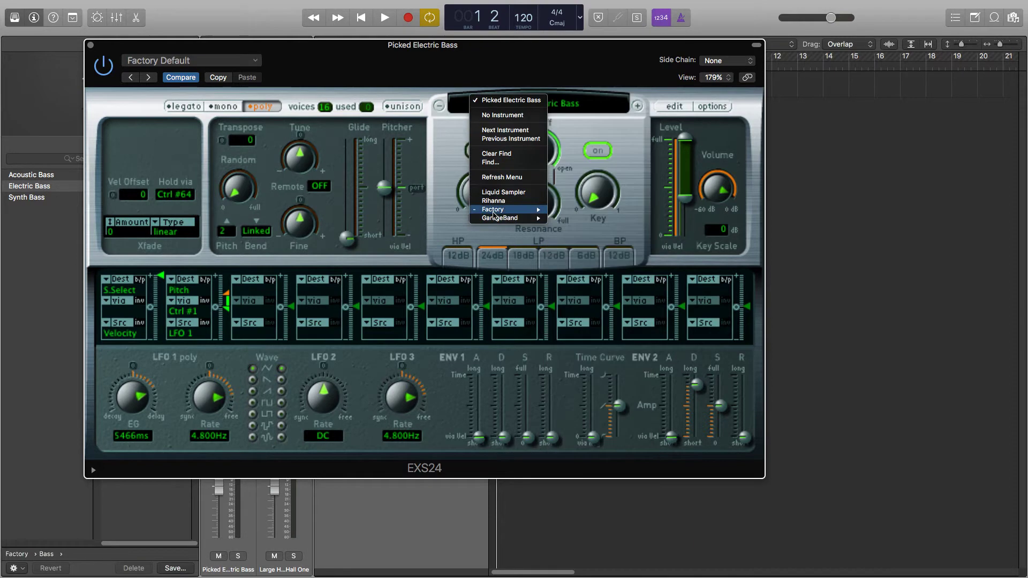
pyautogui.moveTo(492, 208)
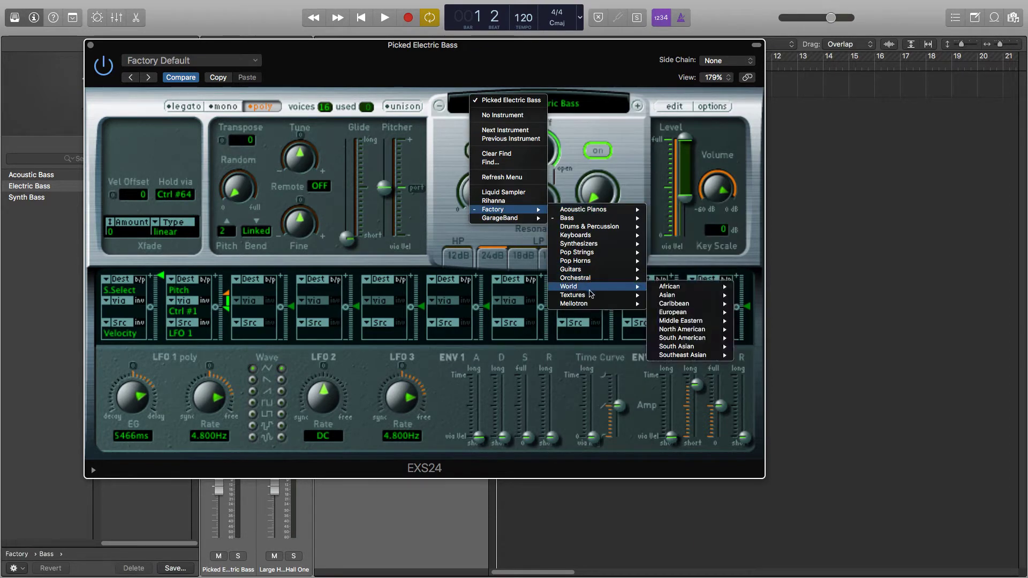
pyautogui.click(601, 143)
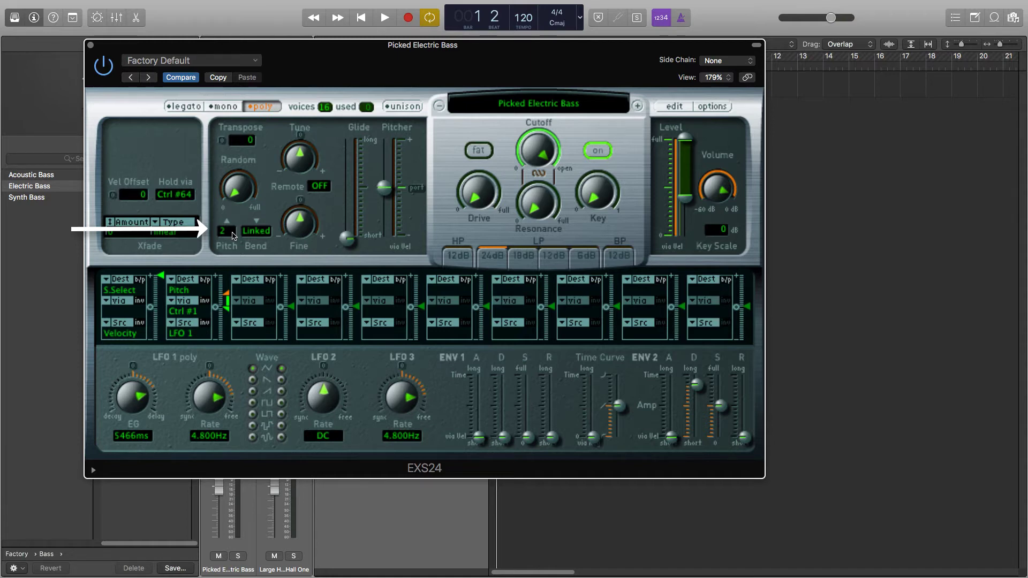
pyautogui.click(227, 232)
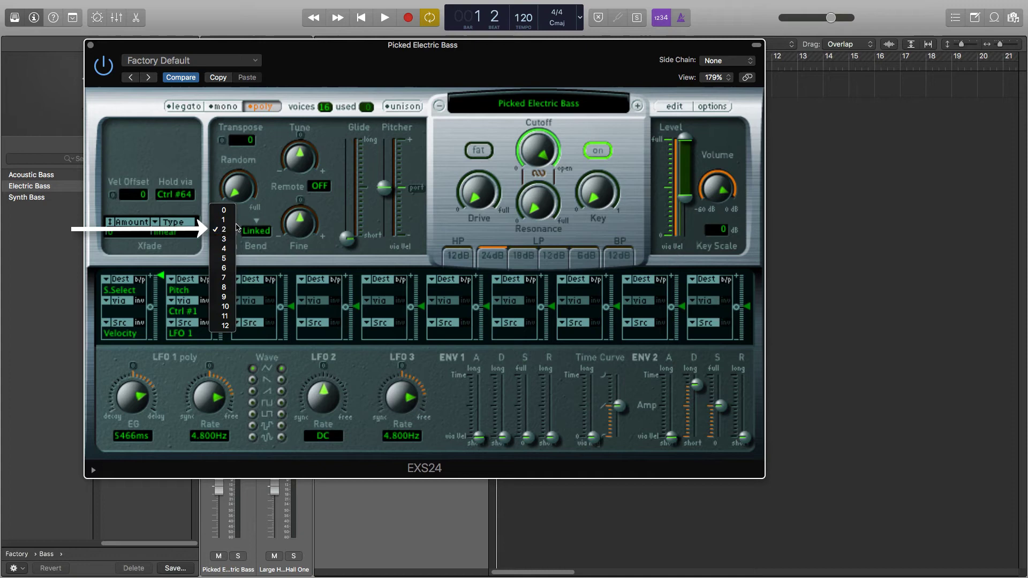
pyautogui.click(227, 230)
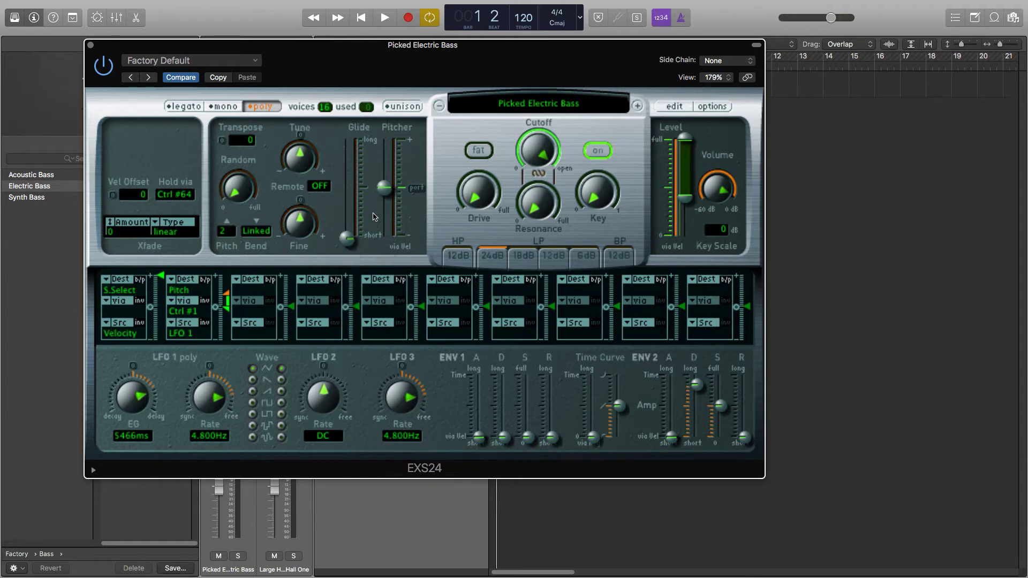
# Step: Try a halfway glide time and full pitch envelope range, then undo both changes
pyautogui.moveTo(348, 240); pyautogui.dragTo(348, 228)
pyautogui.moveTo(387, 185); pyautogui.dragTo(387, 168)
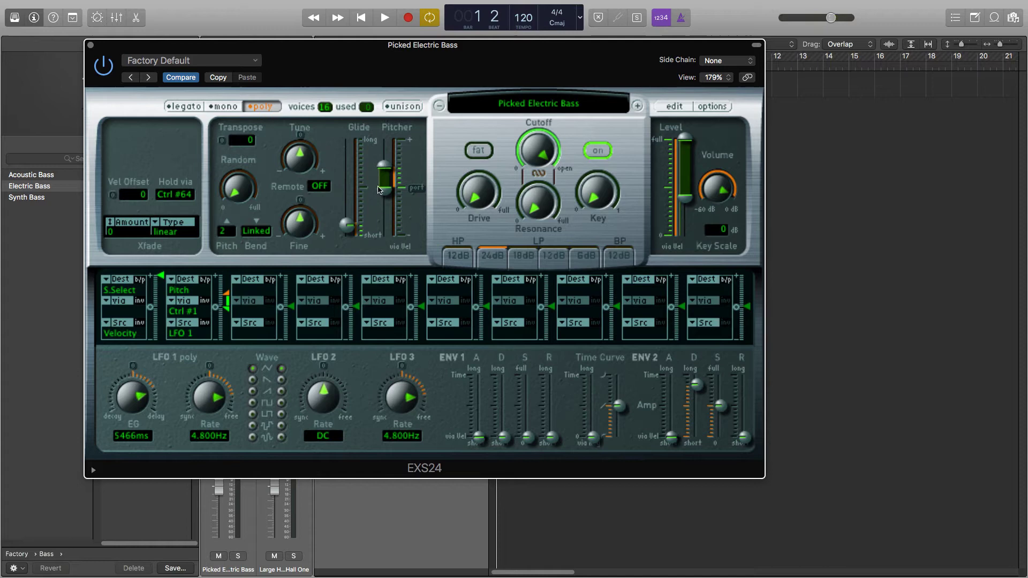
pyautogui.moveTo(347, 227); pyautogui.dragTo(351, 193)
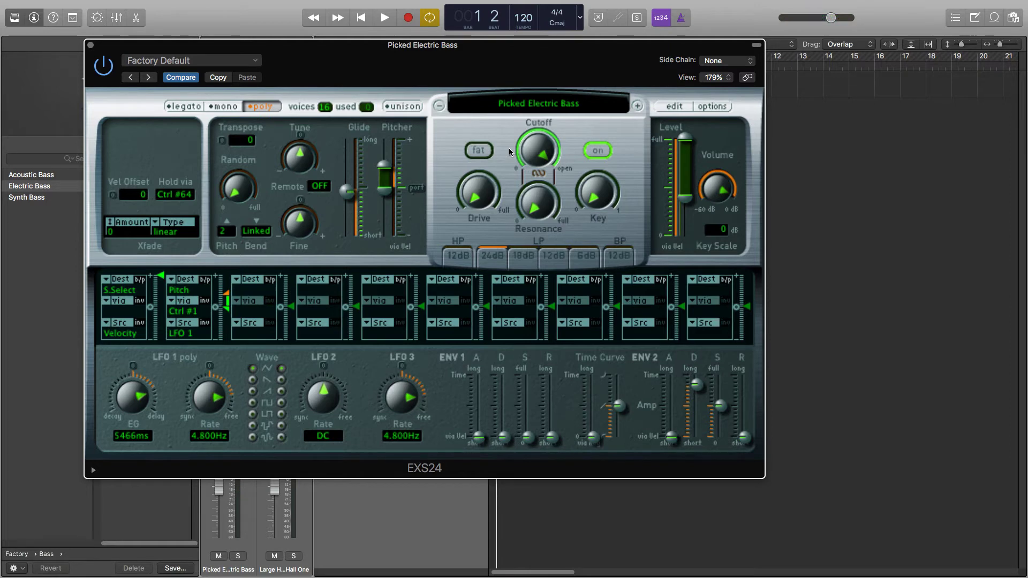
pyautogui.moveTo(385, 170); pyautogui.dragTo(384, 216)
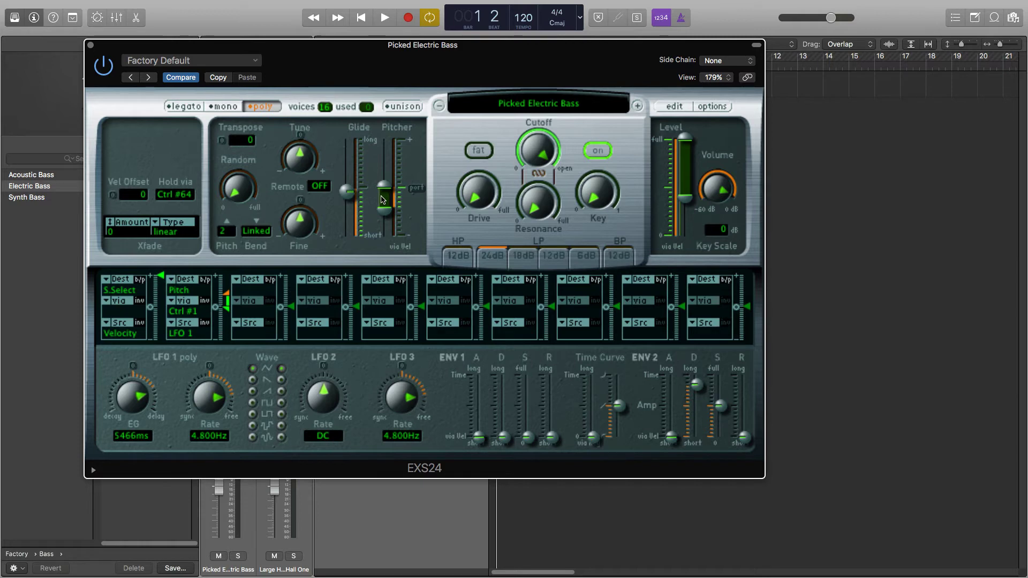
pyautogui.moveTo(384, 190); pyautogui.dragTo(384, 138)
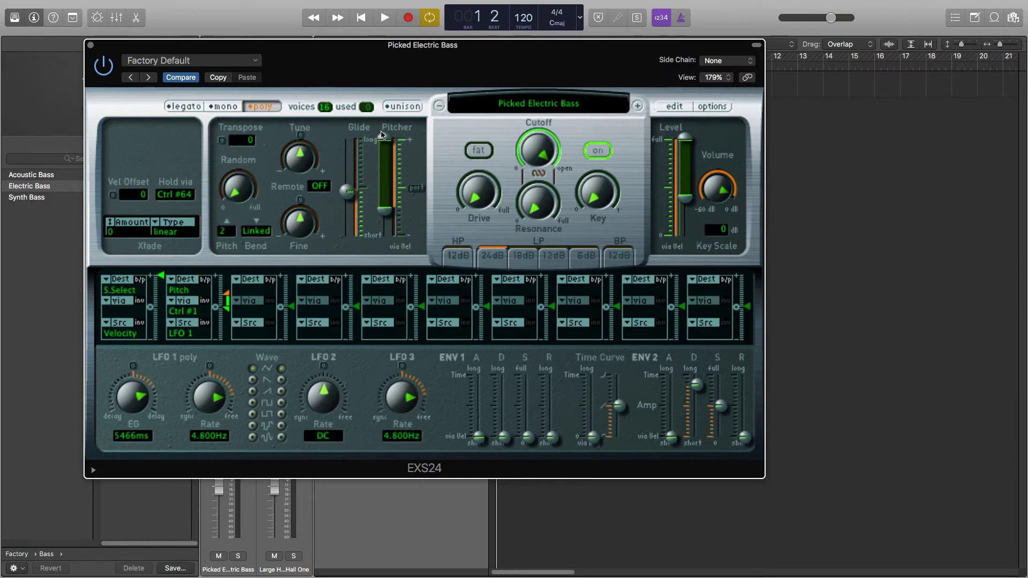
pyautogui.moveTo(384, 213); pyautogui.dragTo(387, 245)
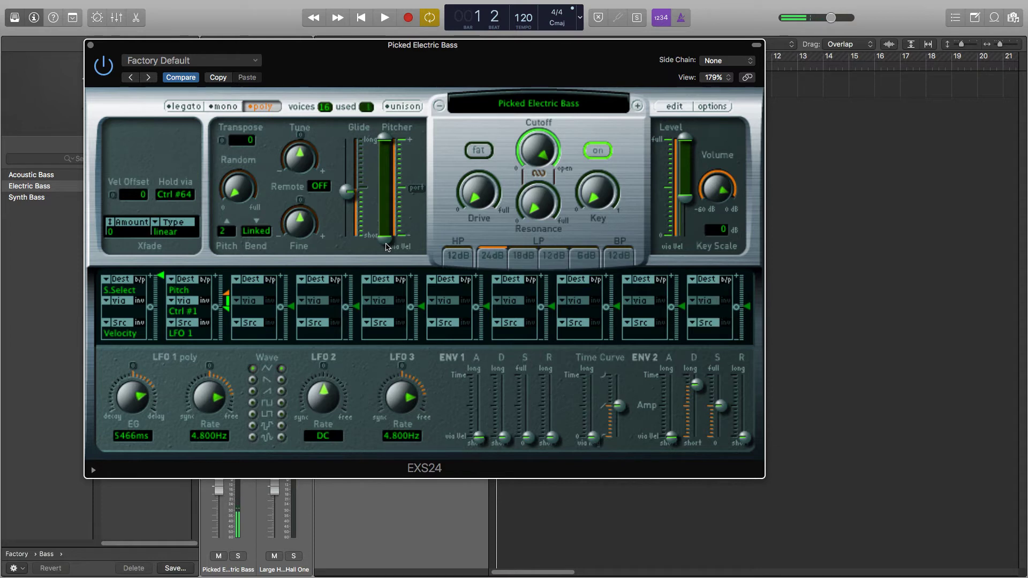
pyautogui.press('super+z')
# Step: While the bass plays, fine-tune it up about 24 cents, then stop
pyautogui.press('space')
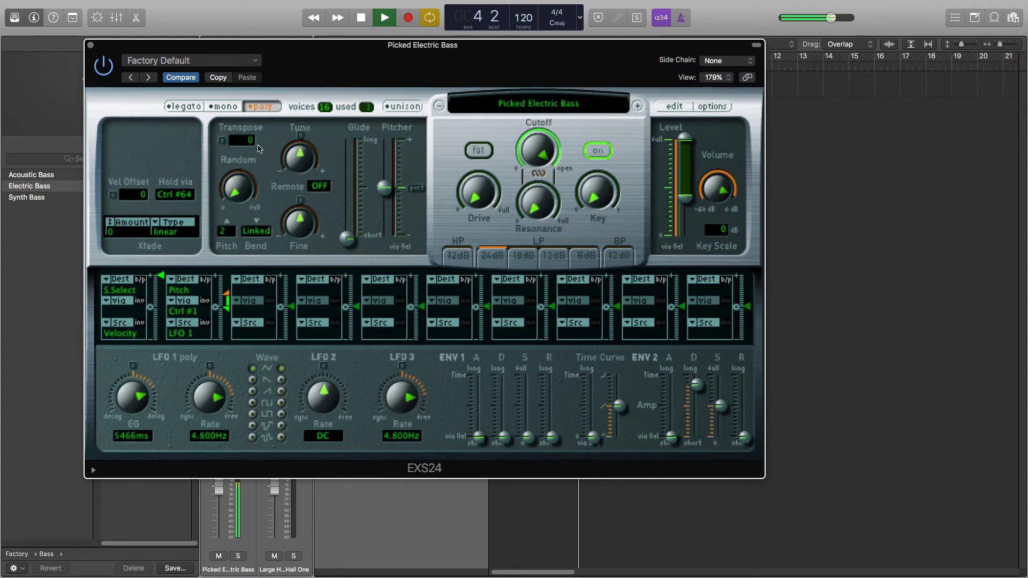
pyautogui.moveTo(236, 188)
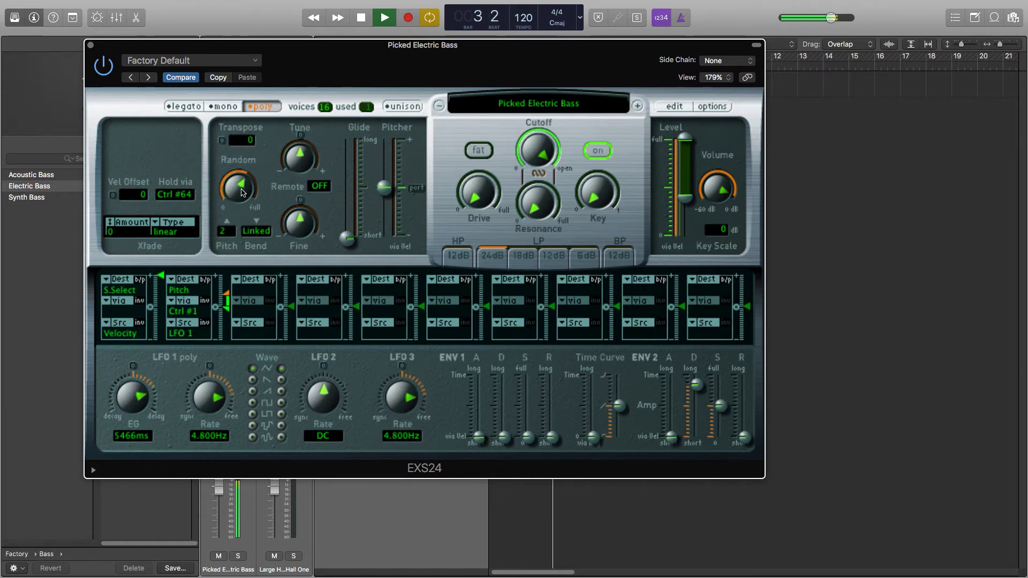
pyautogui.moveTo(301, 223)
pyautogui.mouseDown()
pyautogui.moveTo(298, 194)
pyautogui.moveTo(301, 225)
pyautogui.mouseUp()
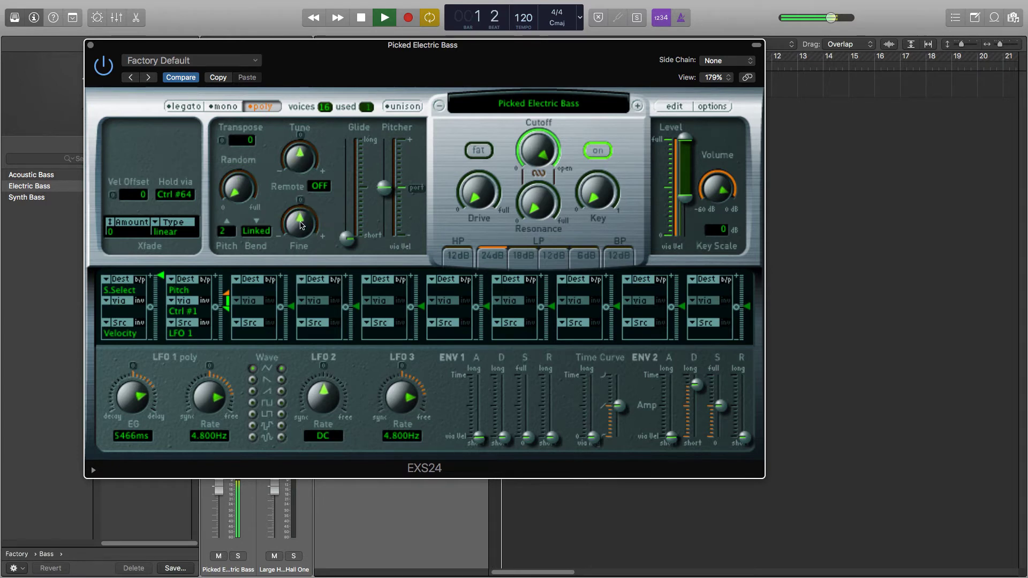
pyautogui.press('space')
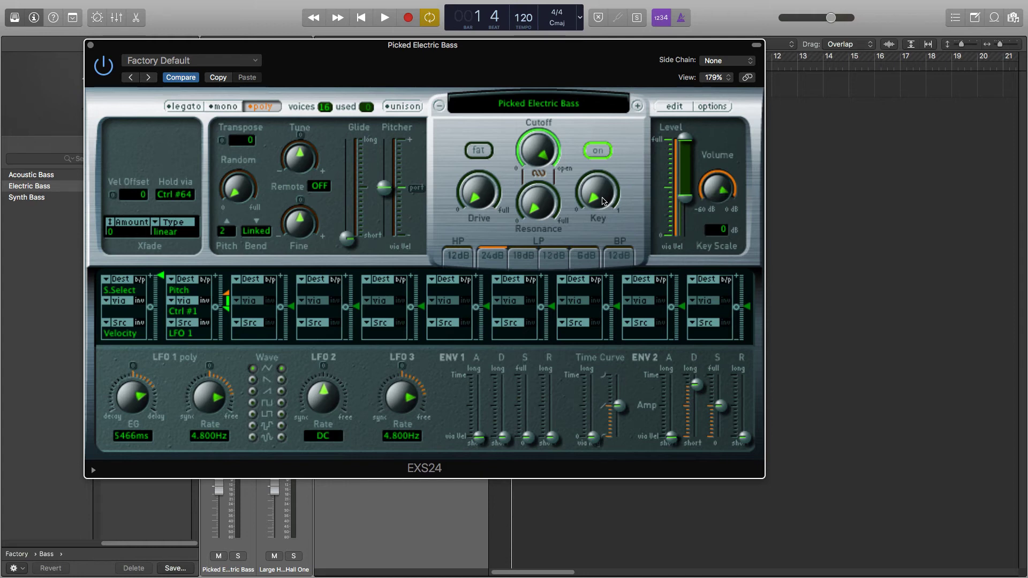
# Step: During playback, cut the filter to ~41%, drive ~70%, enable Fat, raise key tracking and resonance
pyautogui.press('space')
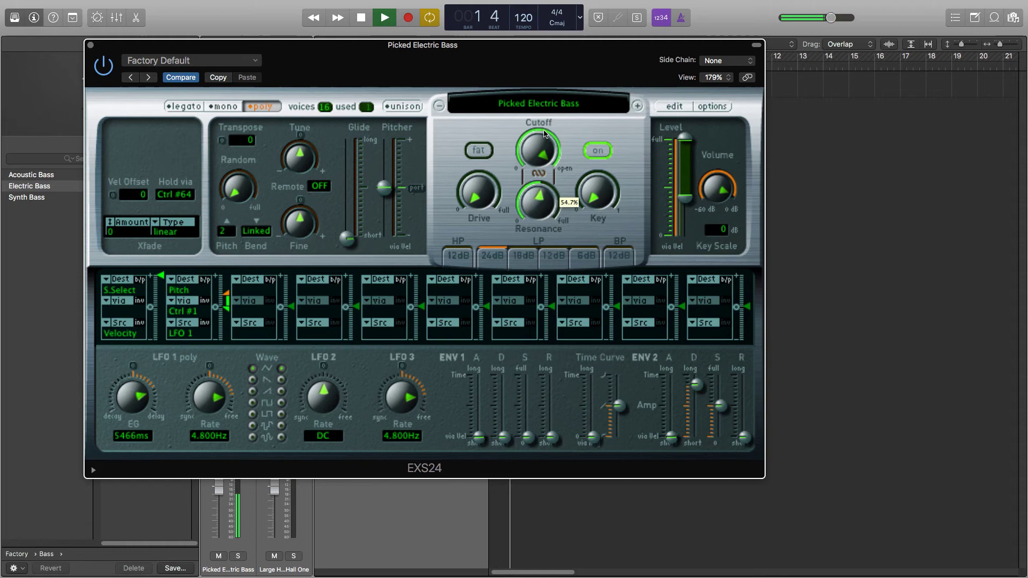
pyautogui.moveTo(544, 141); pyautogui.dragTo(543, 240)
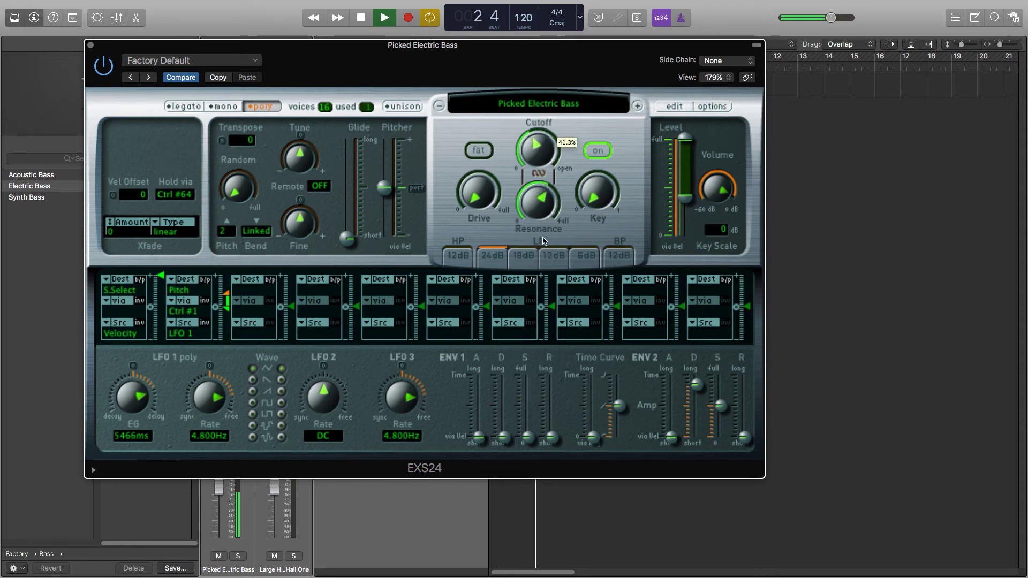
pyautogui.moveTo(479, 201); pyautogui.dragTo(473, 186)
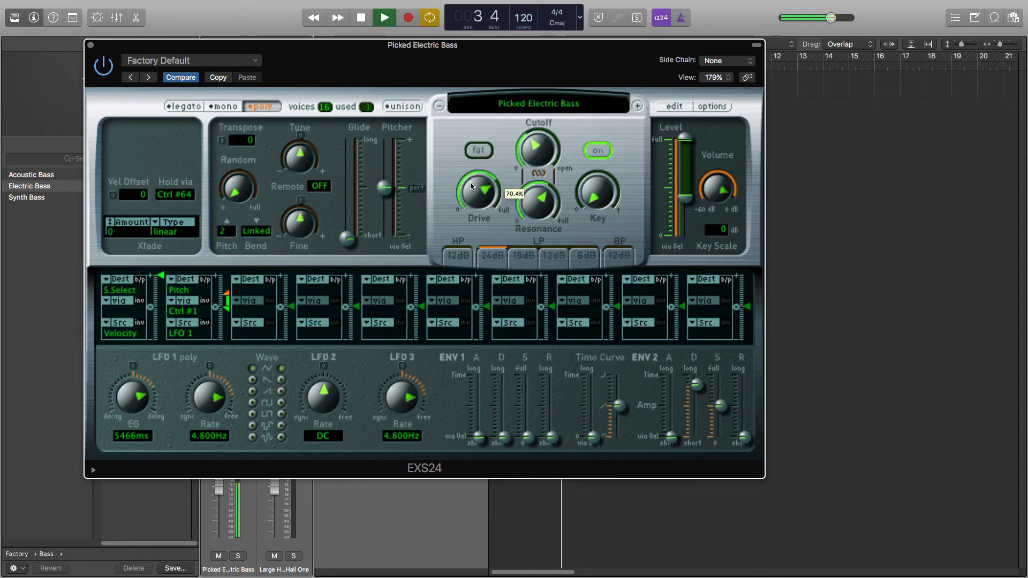
pyautogui.click(479, 150)
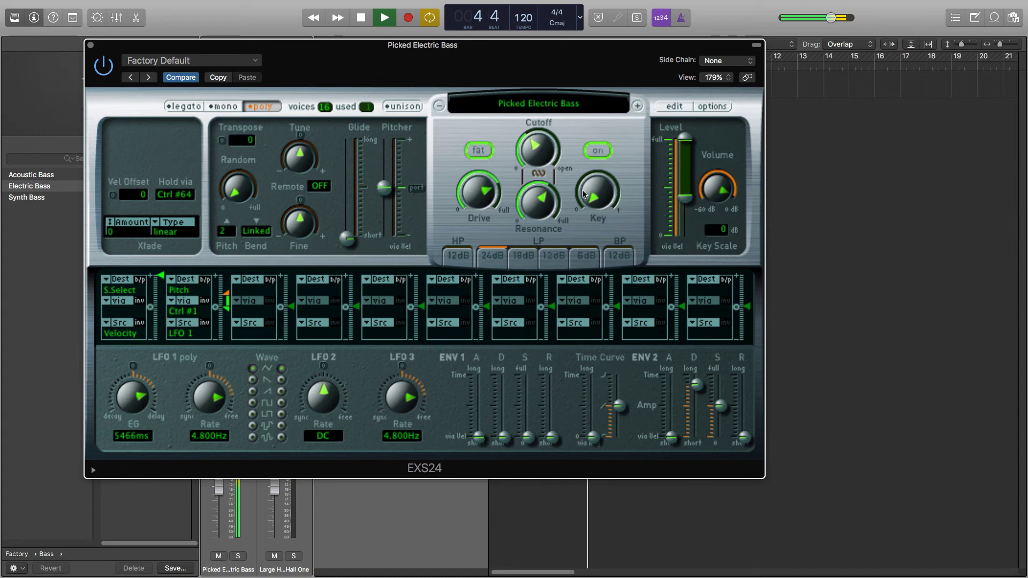
pyautogui.moveTo(588, 193); pyautogui.dragTo(588, 161)
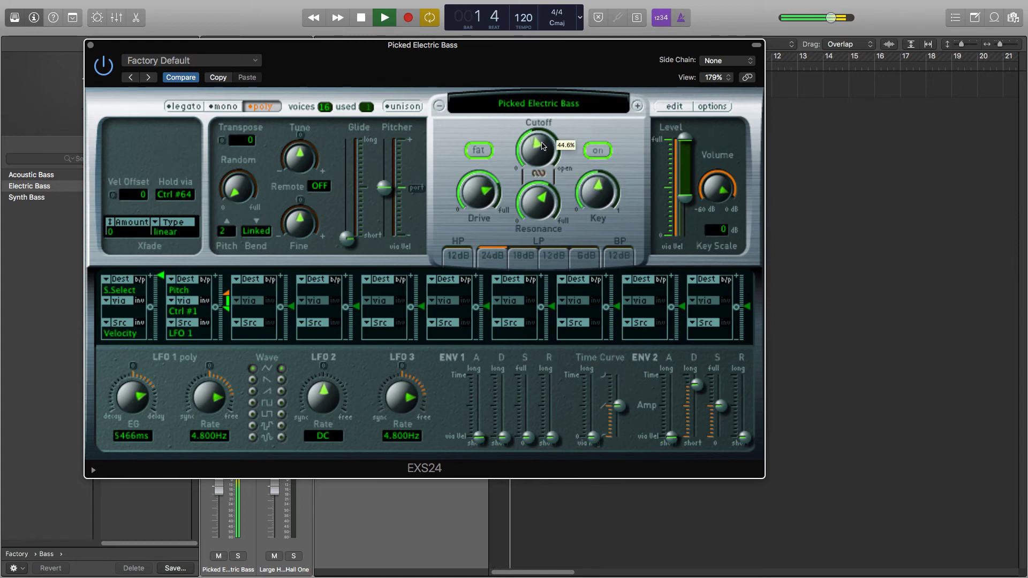
pyautogui.moveTo(537, 200)
pyautogui.mouseDown()
pyautogui.moveTo(552, 116)
pyautogui.moveTo(546, 142)
pyautogui.mouseUp()
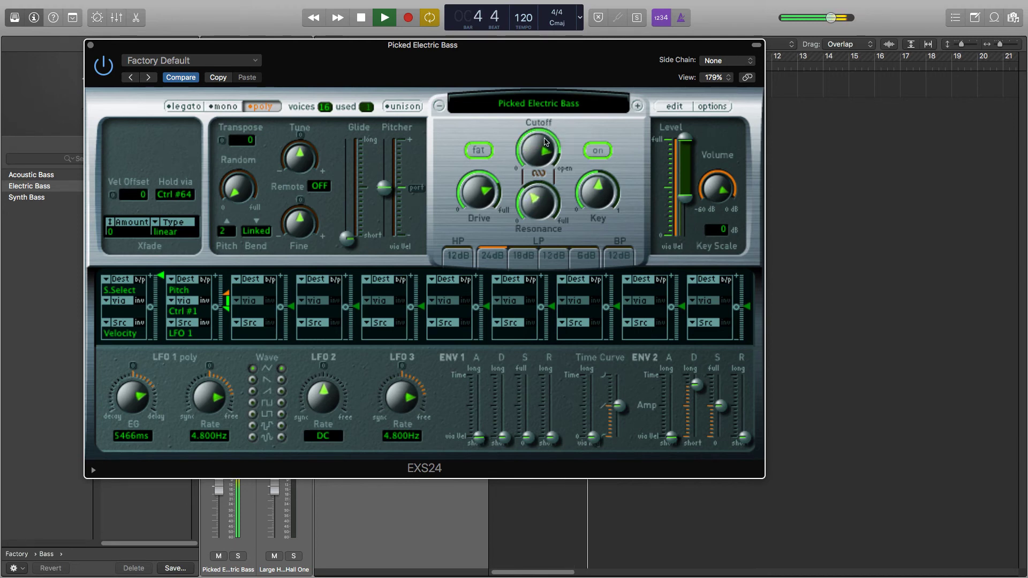
pyautogui.press('space')
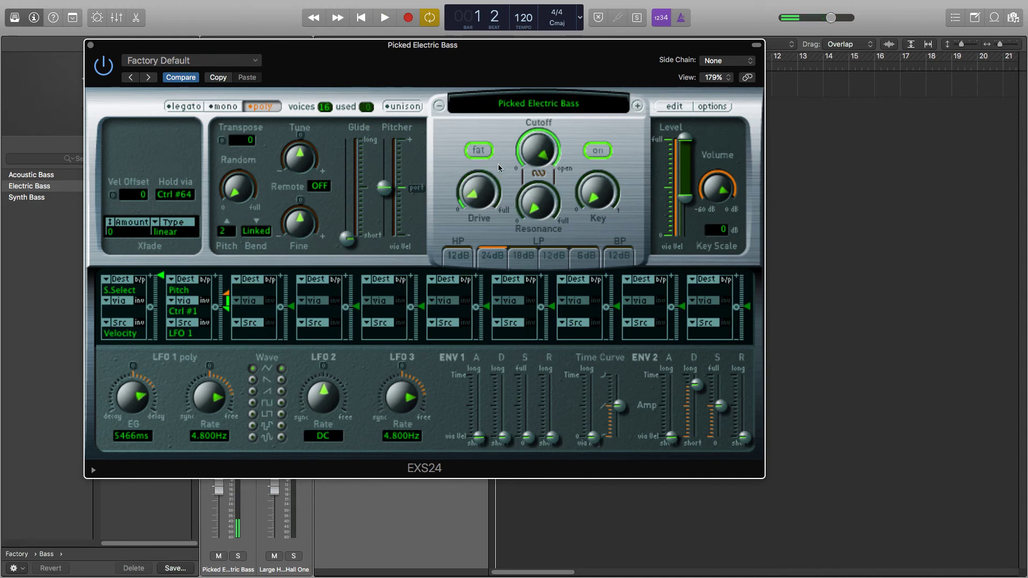
# Step: Disable the EXS24 Fat filter button
pyautogui.click(480, 150)
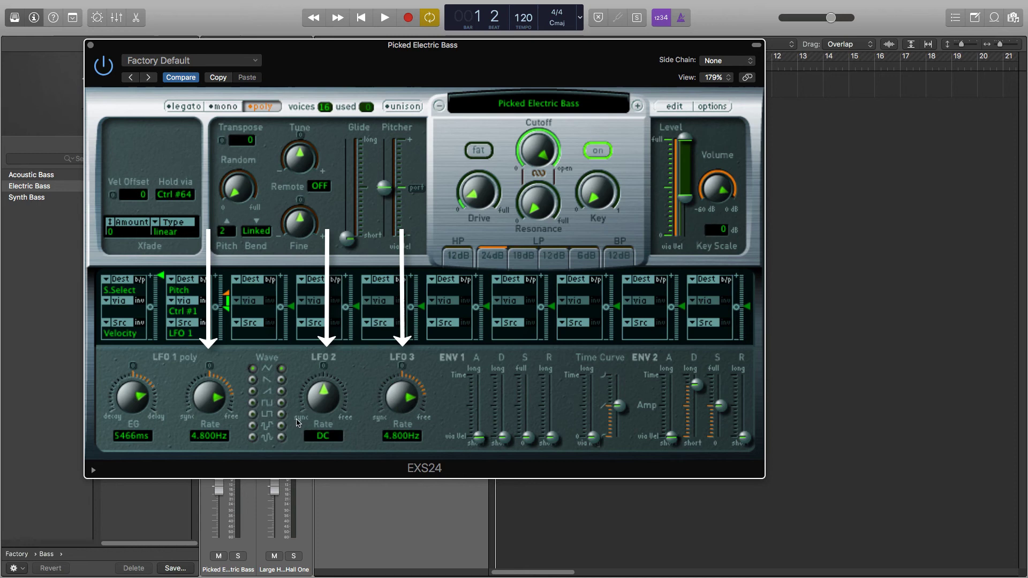
pyautogui.moveTo(216, 399)
pyautogui.mouseDown()
pyautogui.moveTo(224, 487)
pyautogui.moveTo(211, 385)
pyautogui.mouseUp()
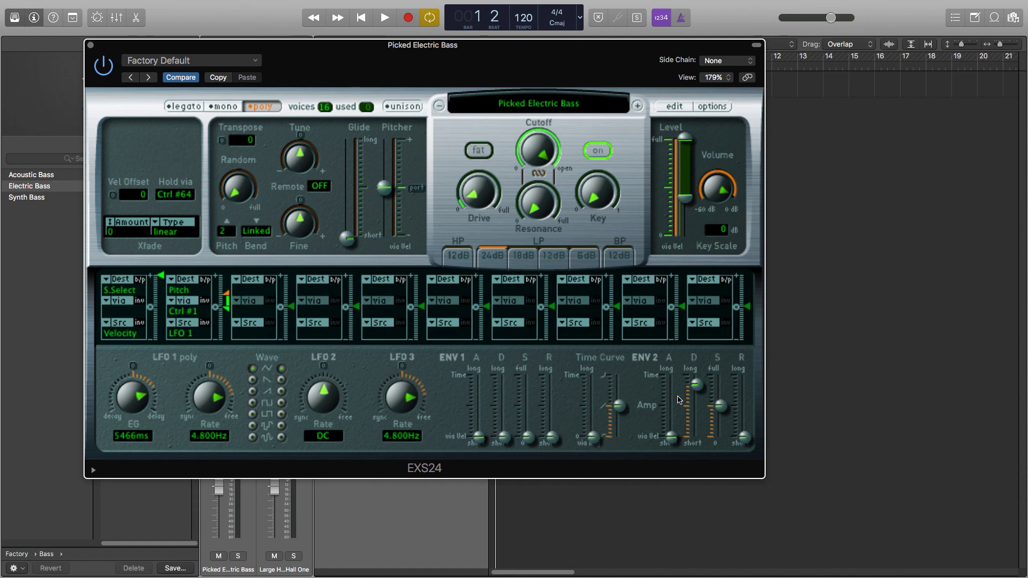
# Step: Audition longer ENV2 attack and decay, then set attack, decay, release minimum and sustain full
pyautogui.press('space')
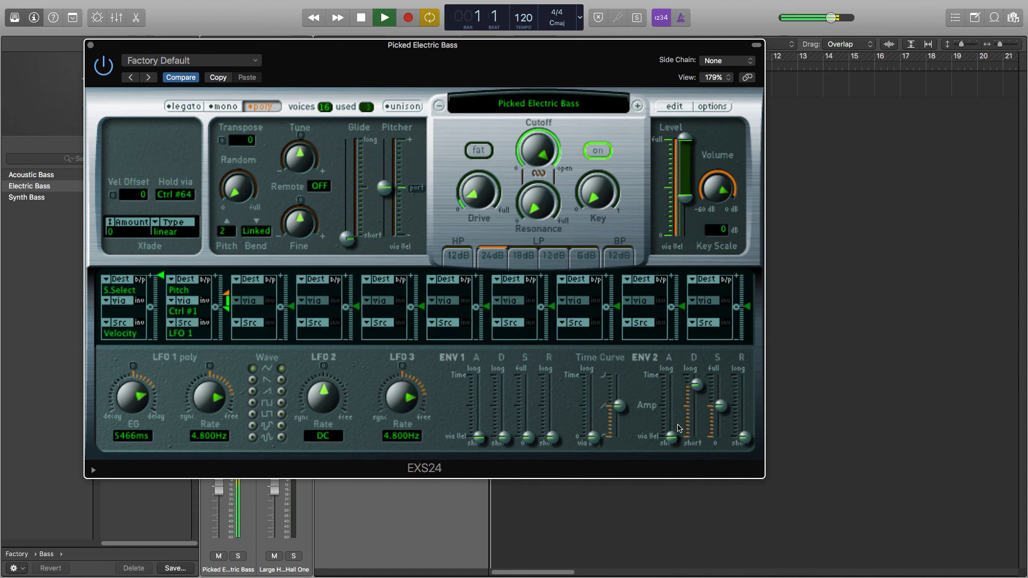
pyautogui.moveTo(675, 438)
pyautogui.mouseDown()
pyautogui.moveTo(690, 395)
pyautogui.moveTo(696, 416)
pyautogui.moveTo(746, 396)
pyautogui.mouseUp()
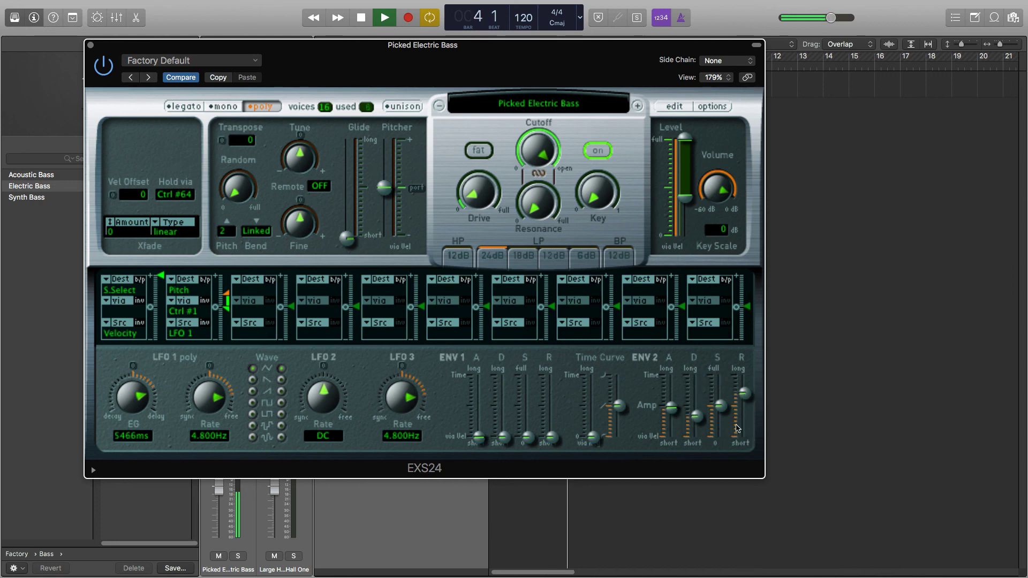
pyautogui.moveTo(697, 415)
pyautogui.moveTo(698, 414)
pyautogui.mouseDown()
pyautogui.moveTo(675, 424)
pyautogui.moveTo(696, 390)
pyautogui.mouseUp()
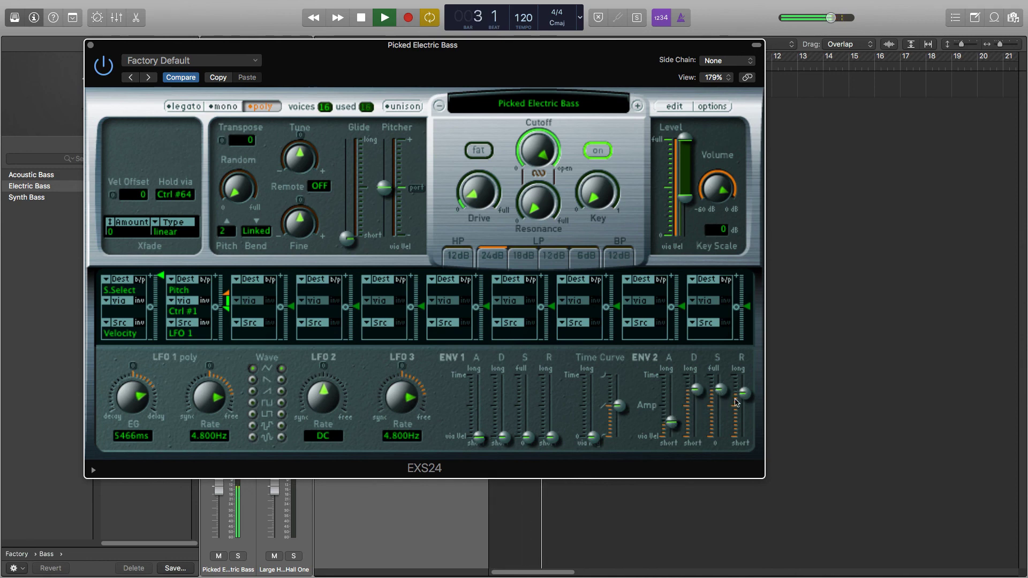
pyautogui.press('space')
pyautogui.moveTo(743, 394); pyautogui.dragTo(743, 440)
pyautogui.moveTo(719, 392)
pyautogui.mouseDown()
pyautogui.moveTo(719, 373)
pyautogui.moveTo(696, 440)
pyautogui.moveTo(671, 441)
pyautogui.mouseUp()
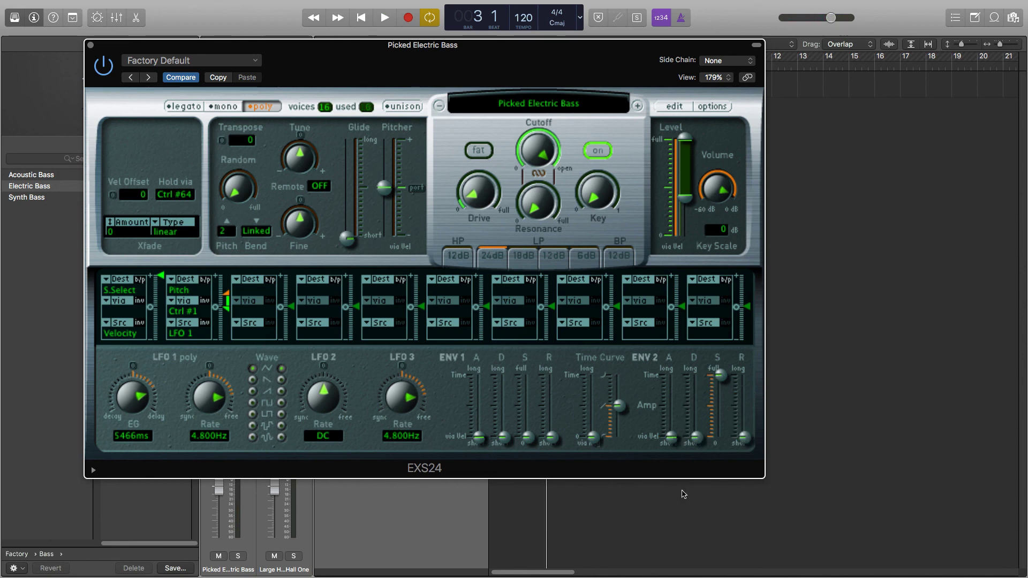